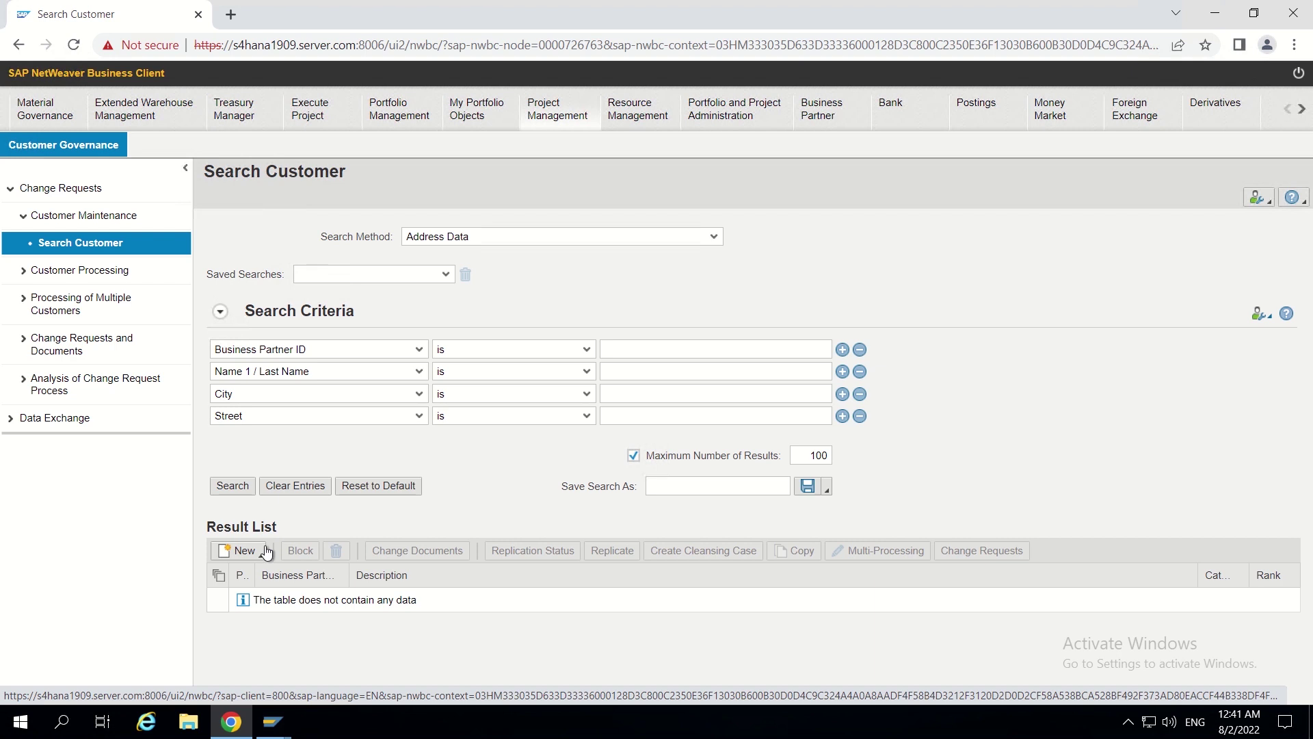
Step: Create a new organization customer request with change request type 'Create Customer TEST'
{"action": "right_click", "coordinate": [124, 568]}
{"action": "left_click", "coordinate": [482, 509]}
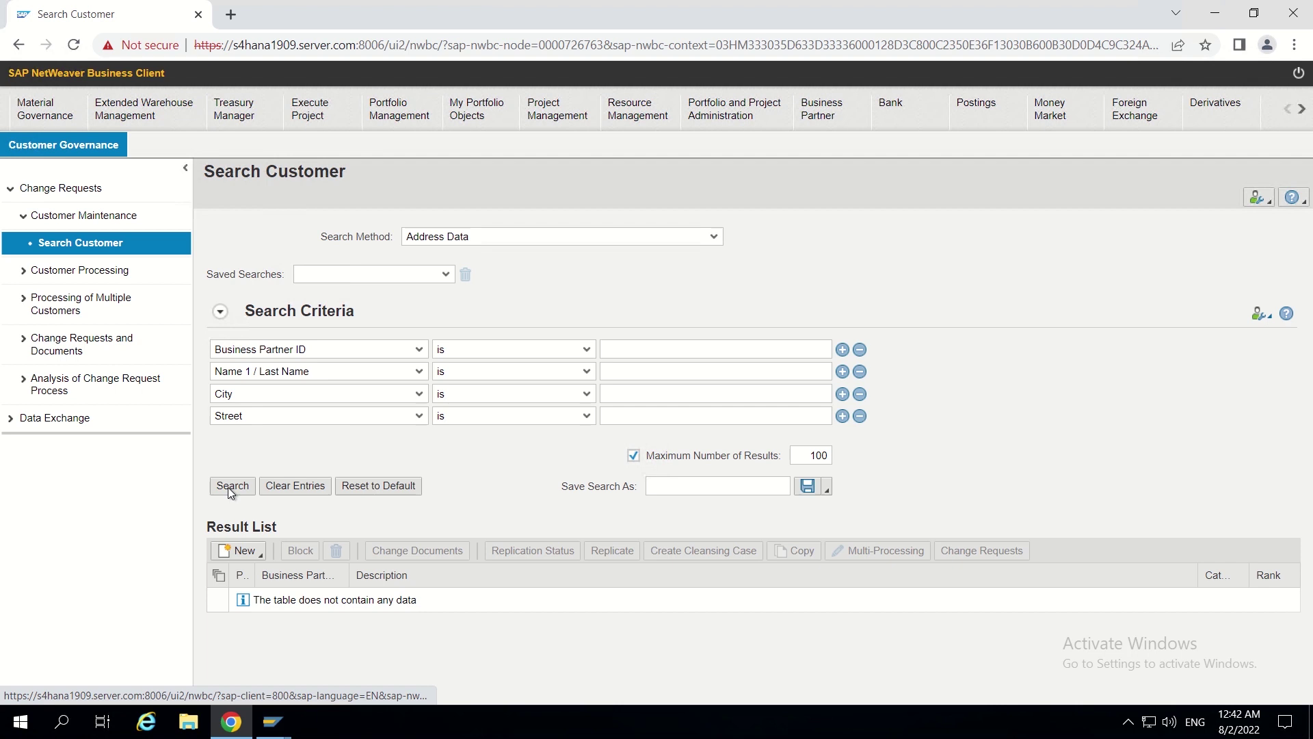
{"action": "left_click", "coordinate": [241, 551]}
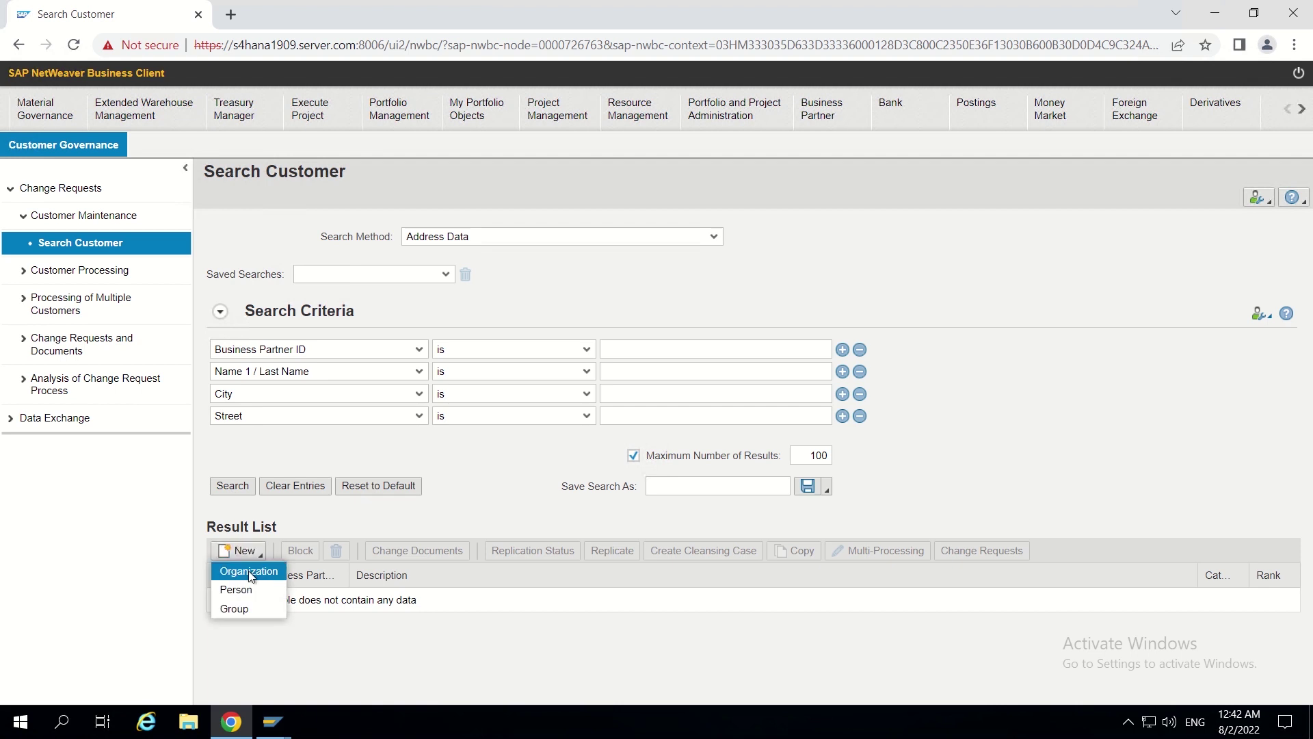
{"action": "left_click", "coordinate": [249, 572]}
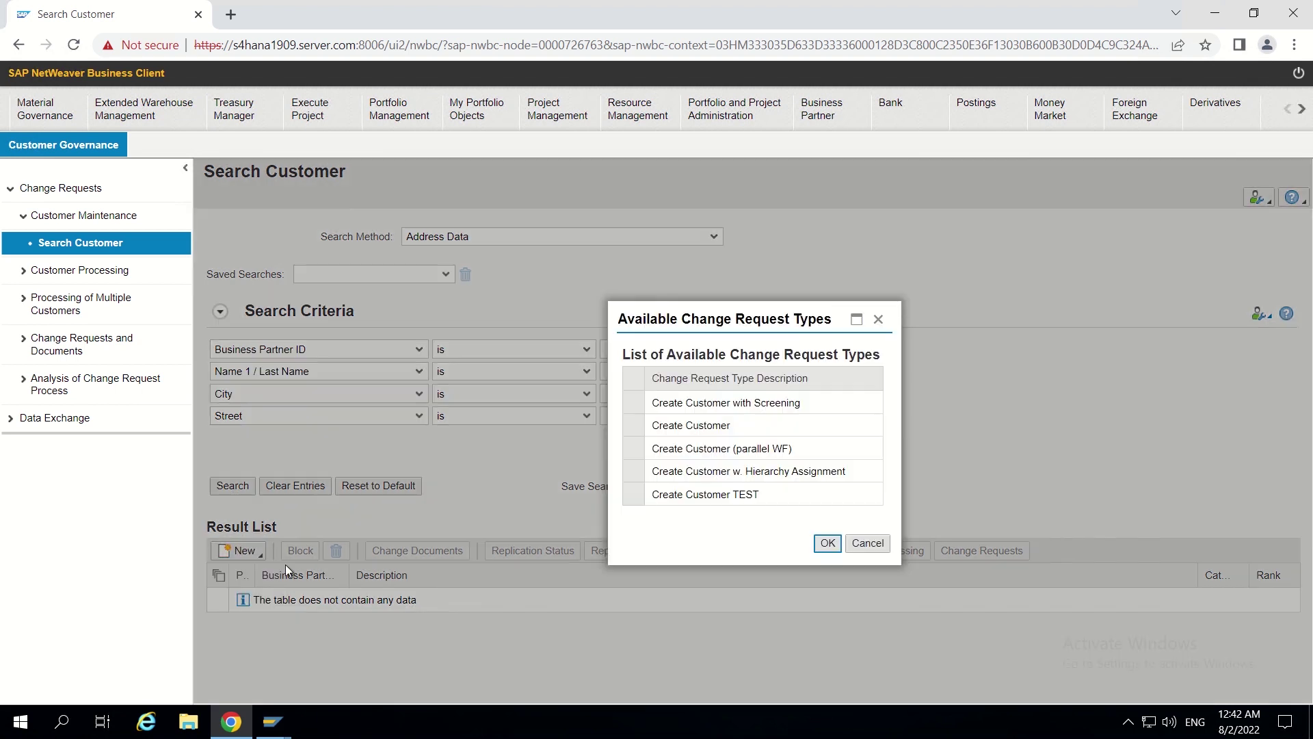
{"action": "left_click", "coordinate": [696, 498]}
{"action": "left_click", "coordinate": [828, 543]}
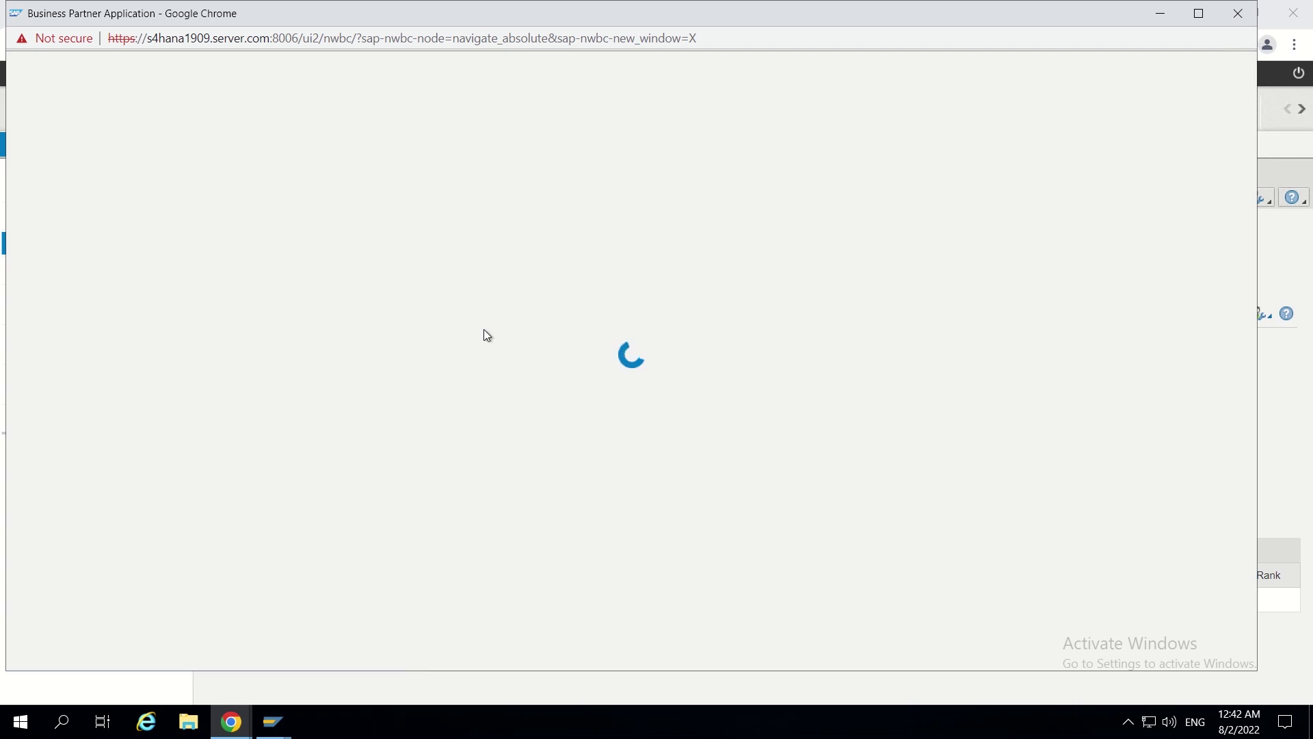
Step: Enter the change request description TEST and run the error check
{"action": "left_click", "coordinate": [297, 276]}
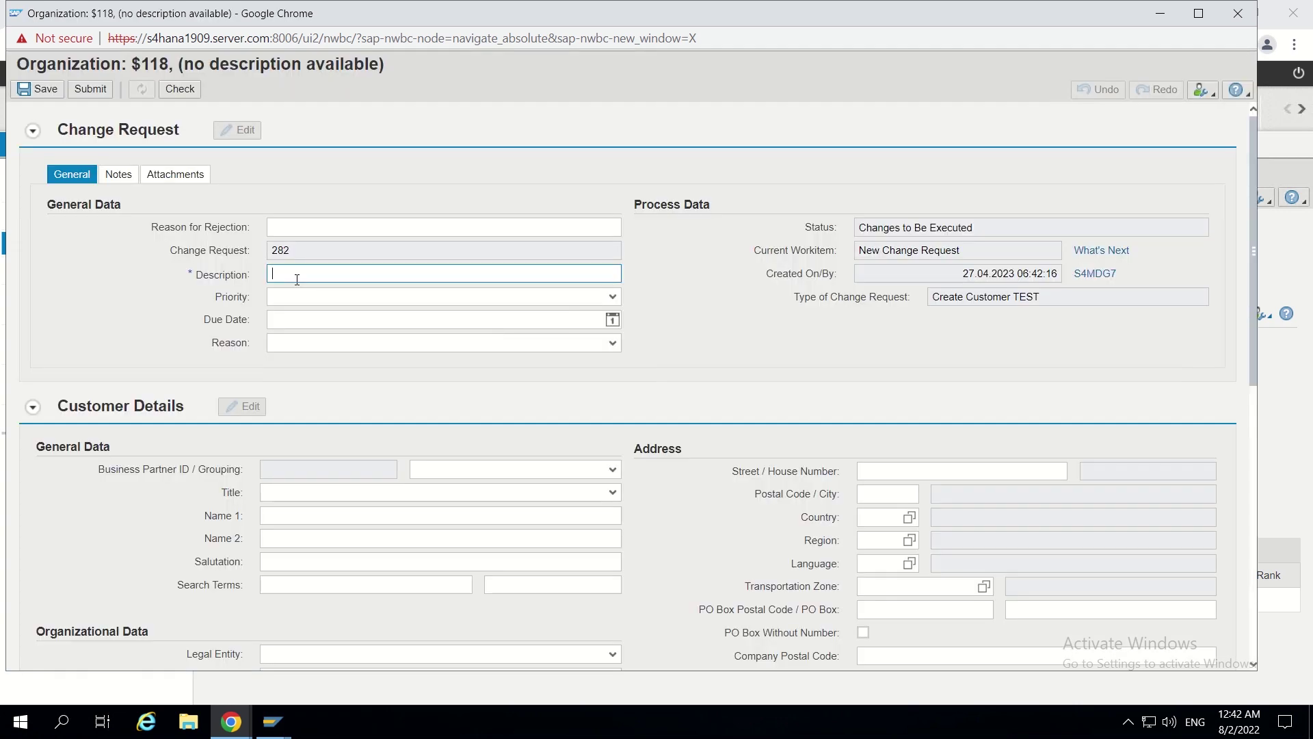
{"action": "type", "text": "TEST"}
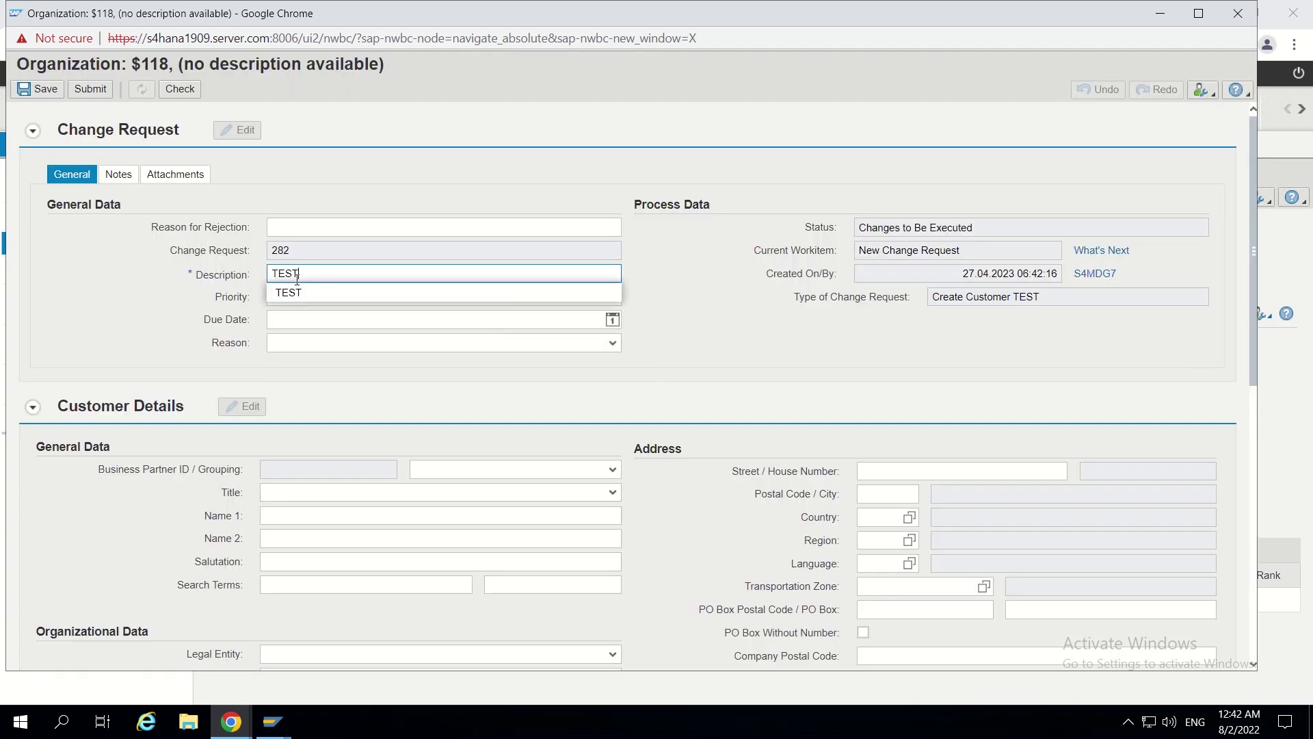
{"action": "left_click", "coordinate": [183, 87]}
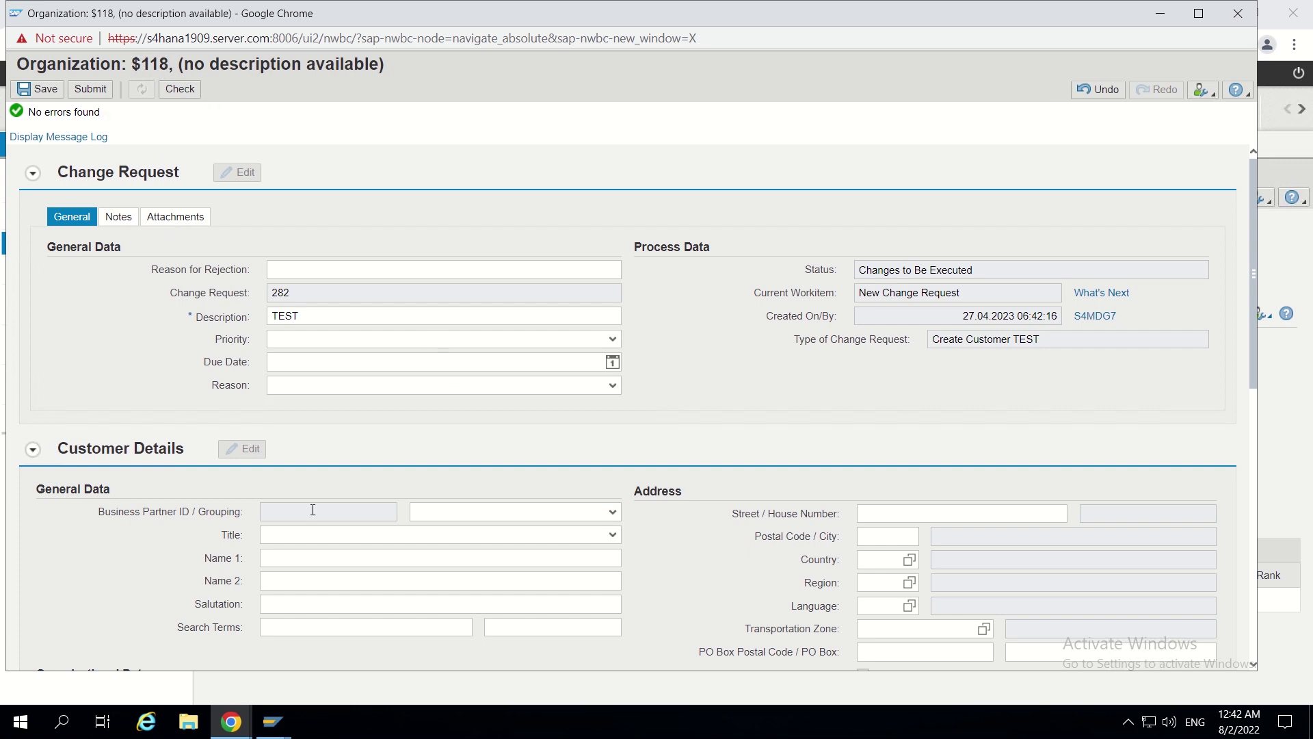
{"action": "scroll", "coordinate": [340, 441], "scroll_direction": "down", "scroll_amount": 1}
{"action": "scroll", "coordinate": [340, 439], "scroll_direction": "down", "scroll_amount": 2}
{"action": "scroll", "coordinate": [339, 439], "scroll_direction": "up", "scroll_amount": 3}
{"action": "scroll", "coordinate": [340, 439], "scroll_direction": "down", "scroll_amount": 1}
{"action": "scroll", "coordinate": [340, 445], "scroll_direction": "up", "scroll_amount": 1}
{"action": "scroll", "coordinate": [768, 379], "scroll_direction": "down", "scroll_amount": 5}
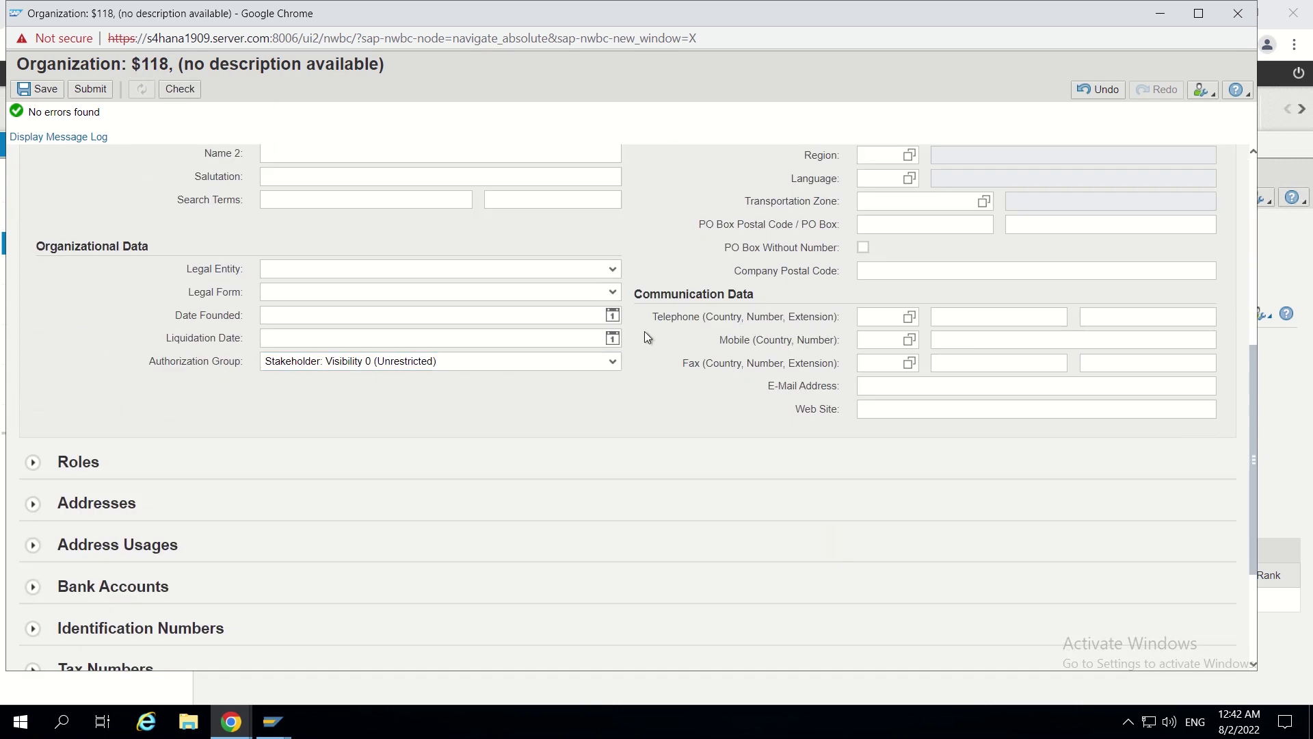
{"action": "scroll", "coordinate": [645, 334], "scroll_direction": "up", "scroll_amount": 5}
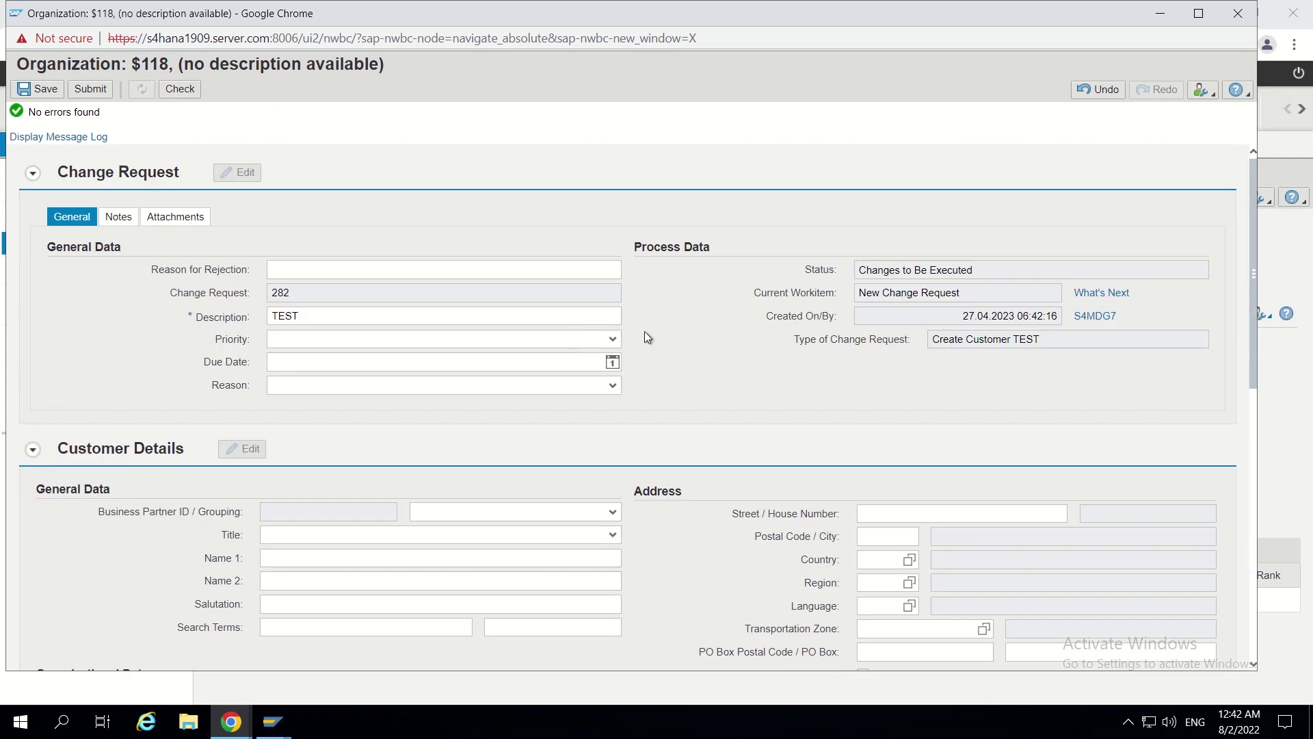
{"action": "left_click", "coordinate": [179, 216]}
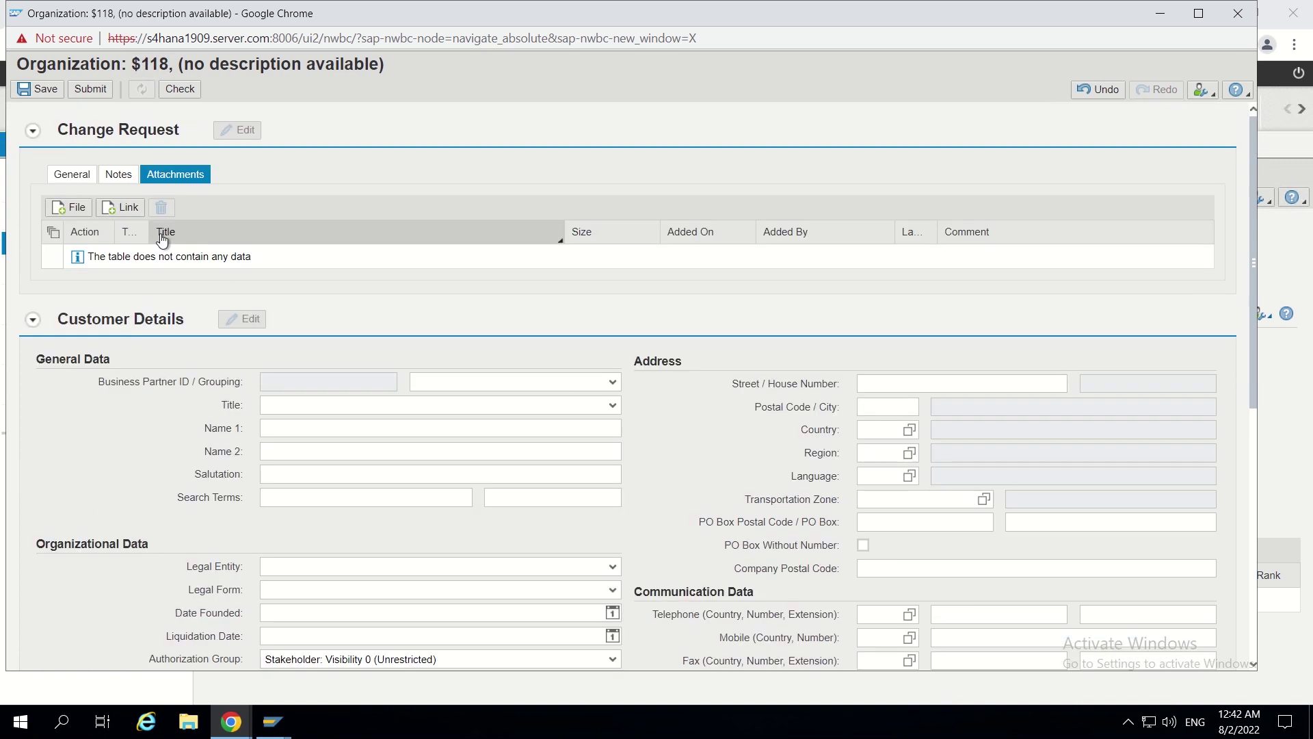
{"action": "left_click", "coordinate": [73, 179]}
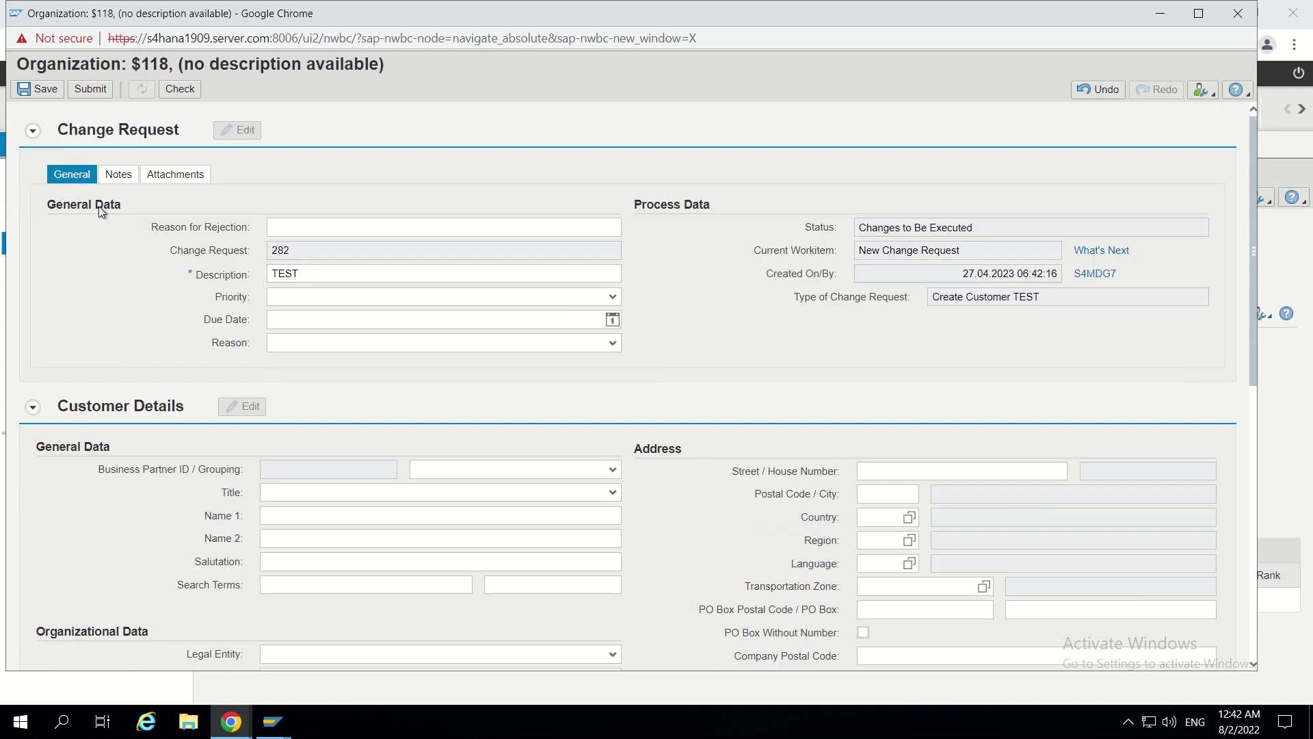
{"action": "left_click", "coordinate": [273, 722]}
Step: From the IMG's BAdI: Define Validations/Derivations, create a USMD_RULE_SERVICE implementation, acknowledging the notice
{"action": "left_click", "coordinate": [297, 667]}
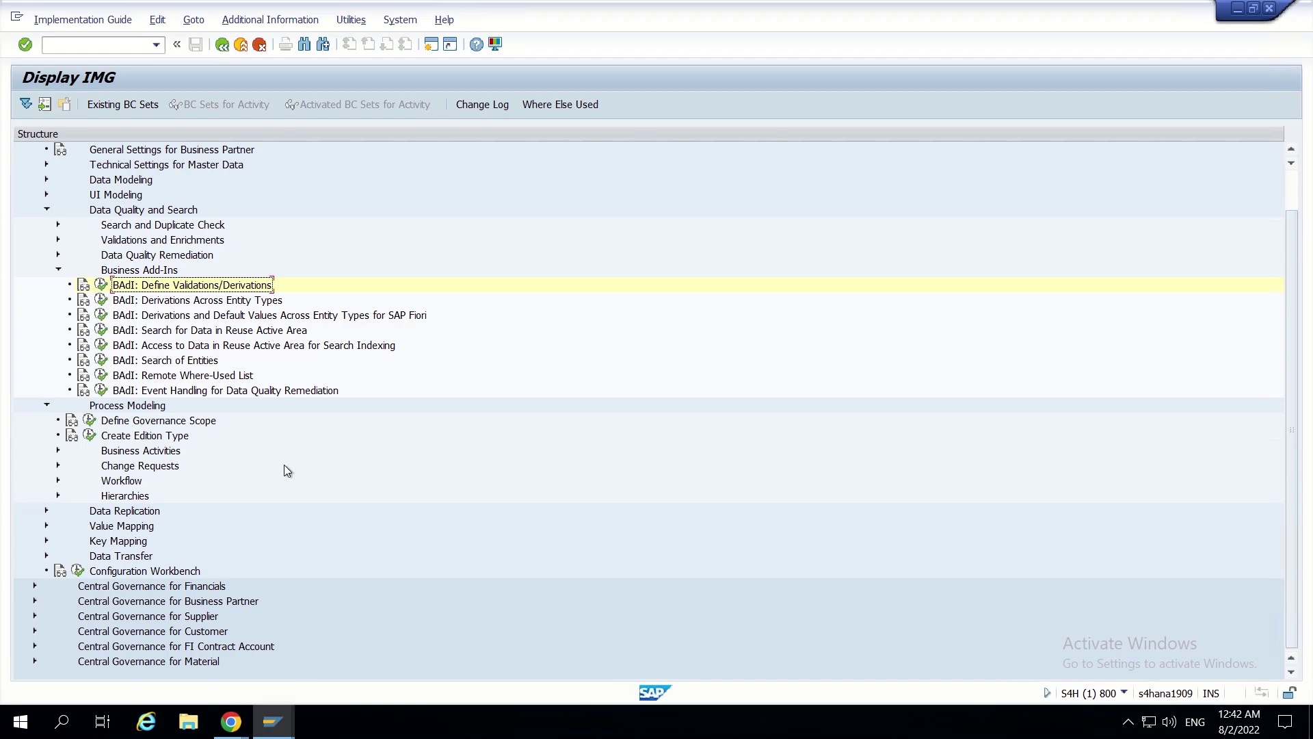
{"action": "scroll", "coordinate": [177, 262], "scroll_direction": "up", "scroll_amount": 2}
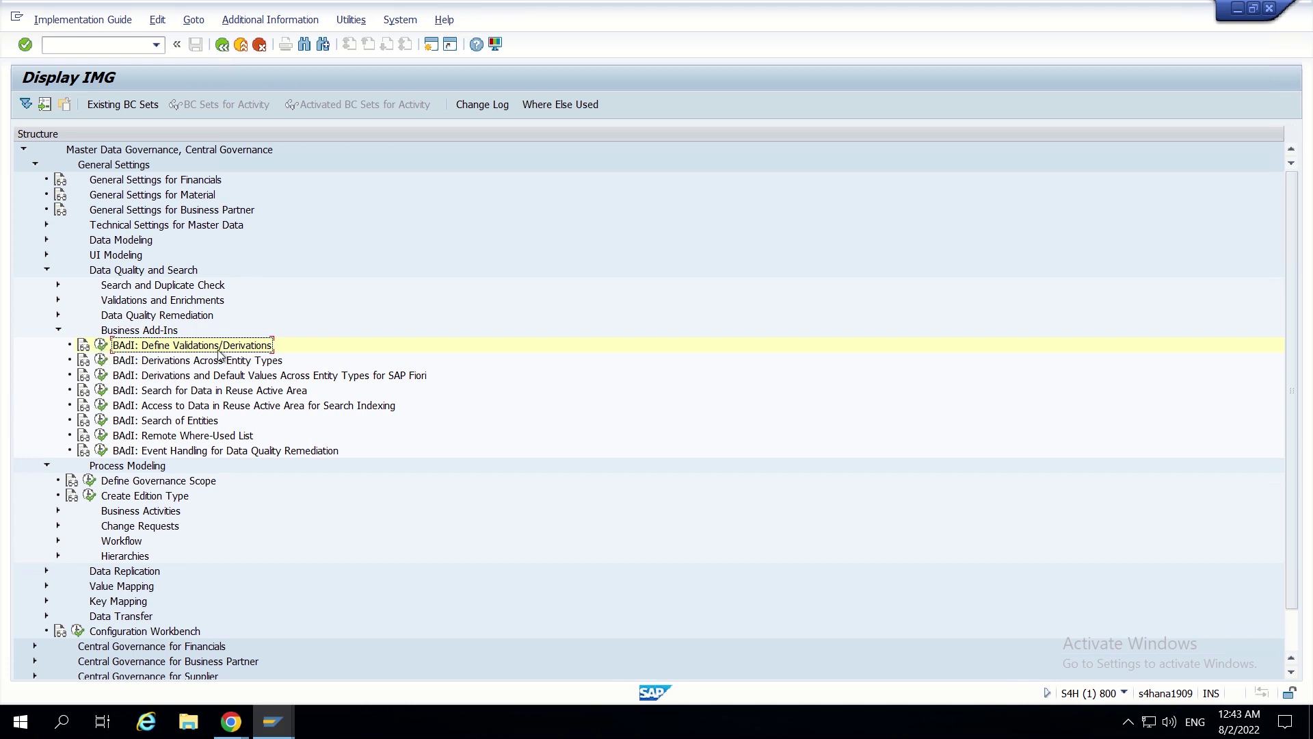
{"action": "left_click", "coordinate": [101, 346]}
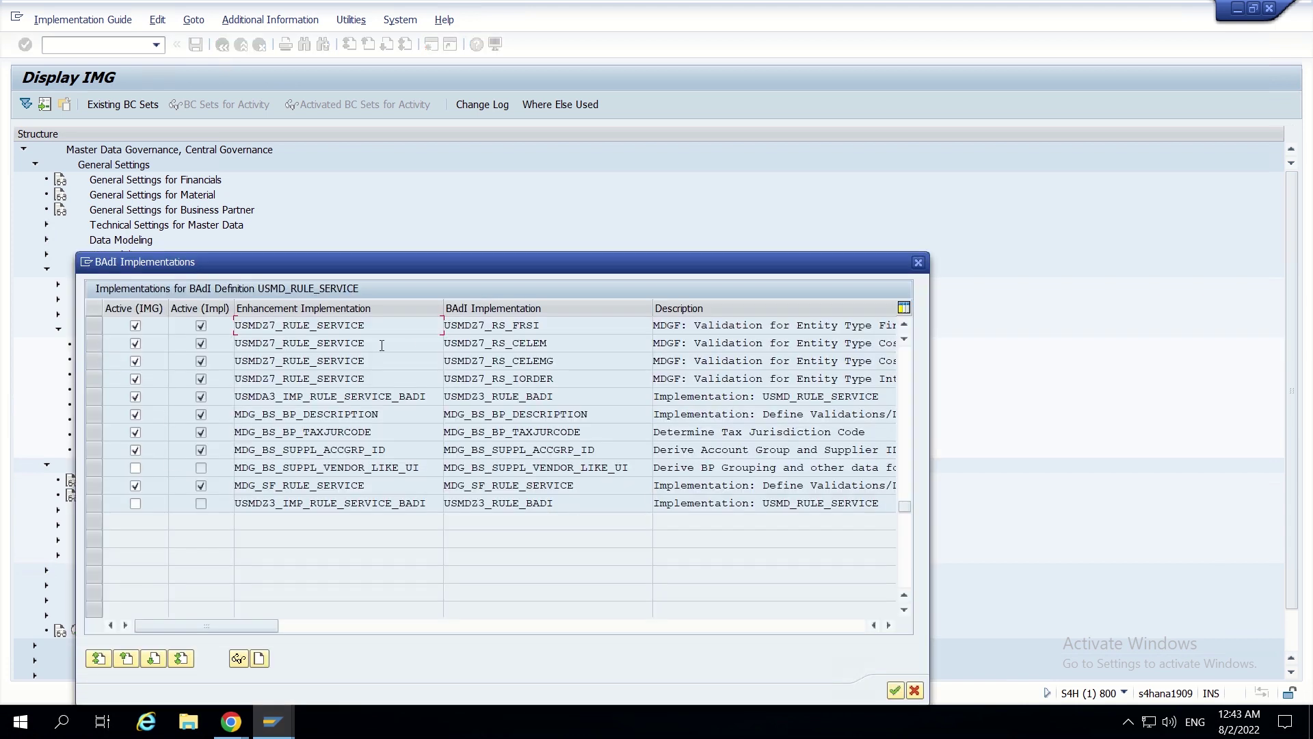
{"action": "left_click", "coordinate": [264, 661]}
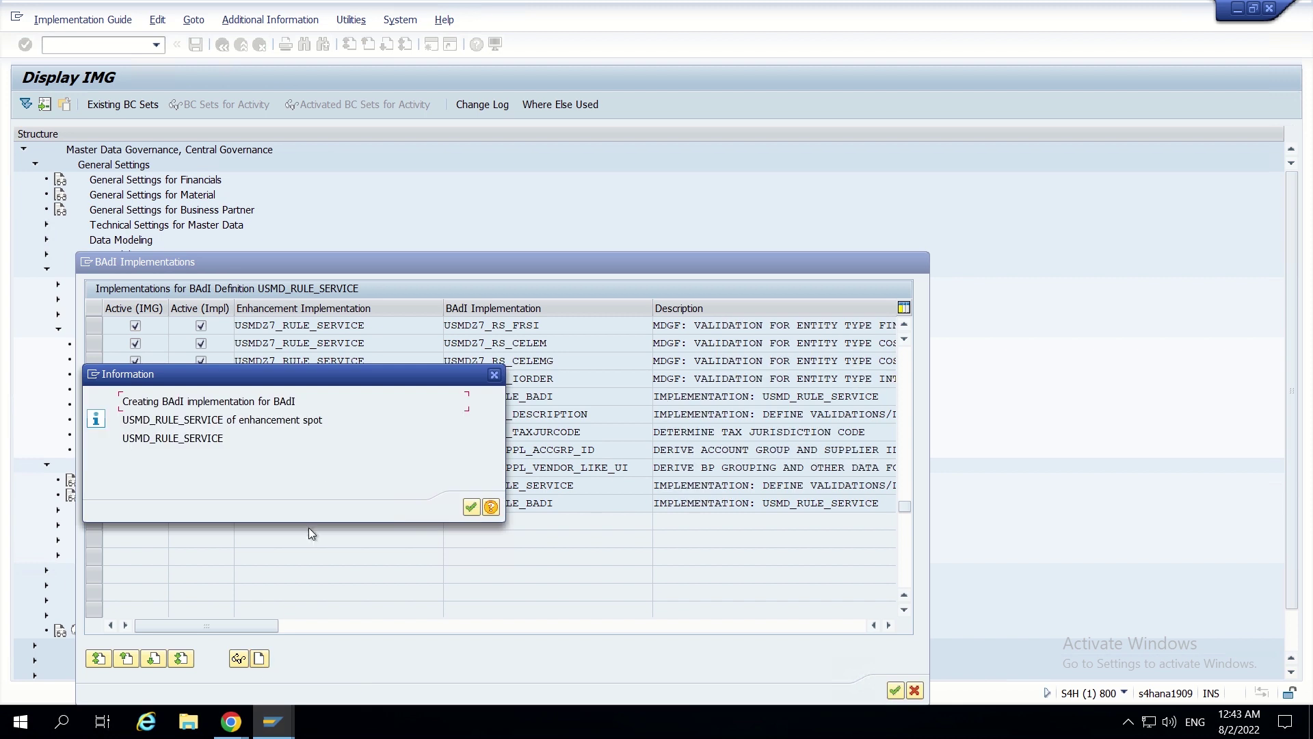
{"action": "left_click", "coordinate": [472, 513]}
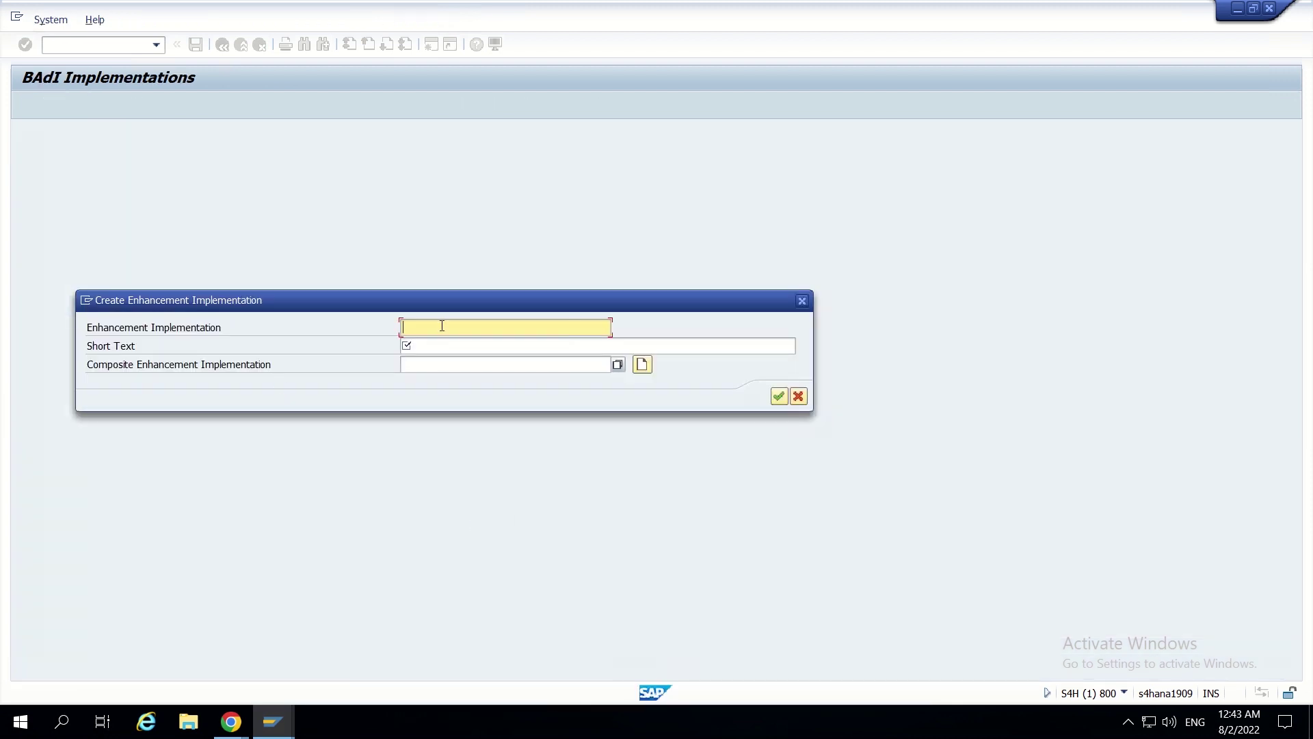
Step: Name the new enhancement implementation ZEI_MDGBP_VALIDATIONS
{"action": "type", "text": "ZEI_"}
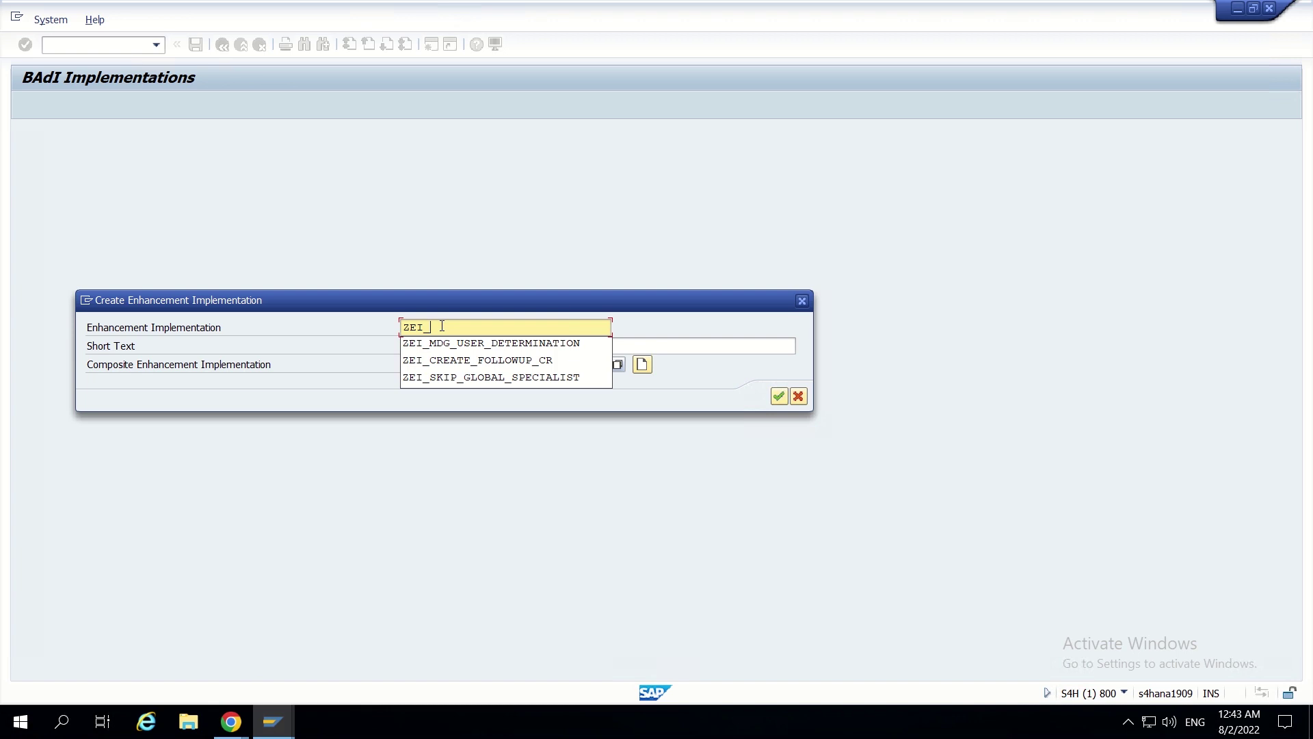
{"action": "type", "text": "ATTACHME"}
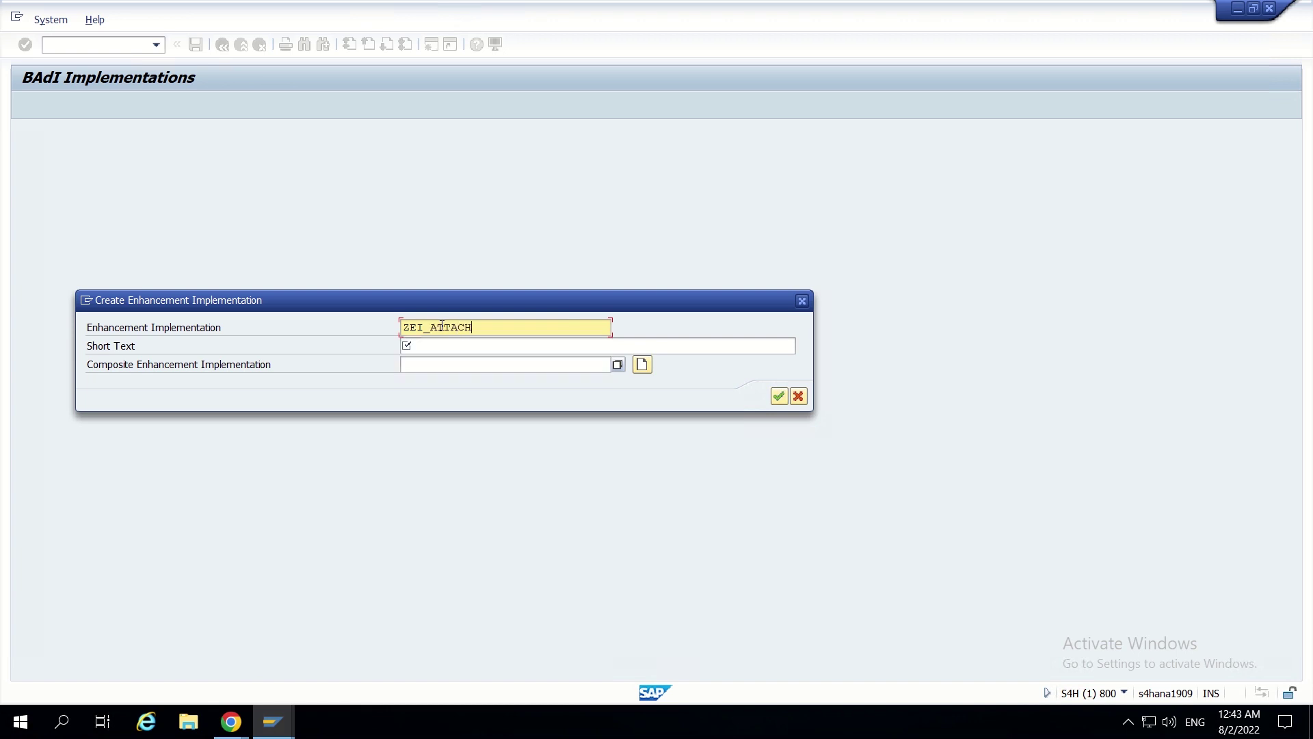
{"action": "key", "text": "BackSpace"}
{"action": "key", "text": "BackSpace"}
{"action": "key", "text": "BackSpace"}
{"action": "key", "text": "BackSpace"}
{"action": "key", "text": "BackSpace"}
{"action": "key", "text": "BackSpace"}
{"action": "key", "text": "BackSpace"}
{"action": "key", "text": "BackSpace"}
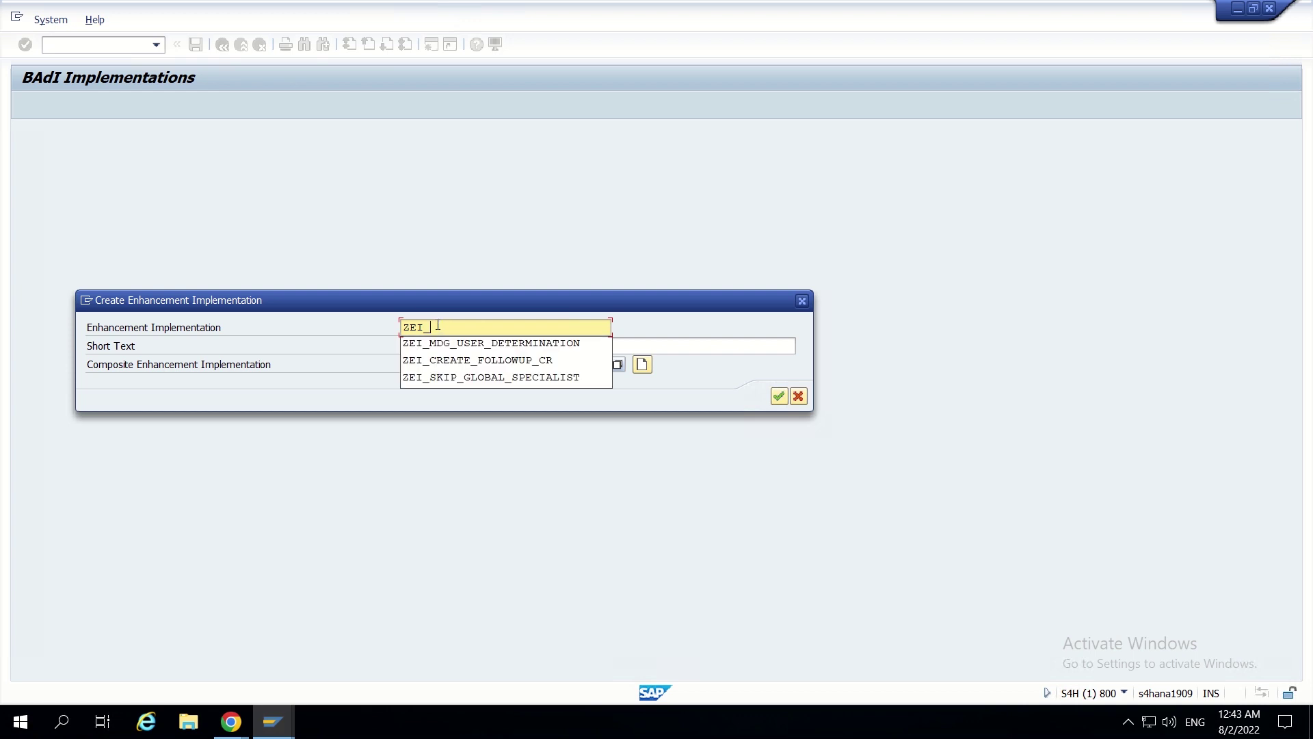
{"action": "type", "text": "BP"}
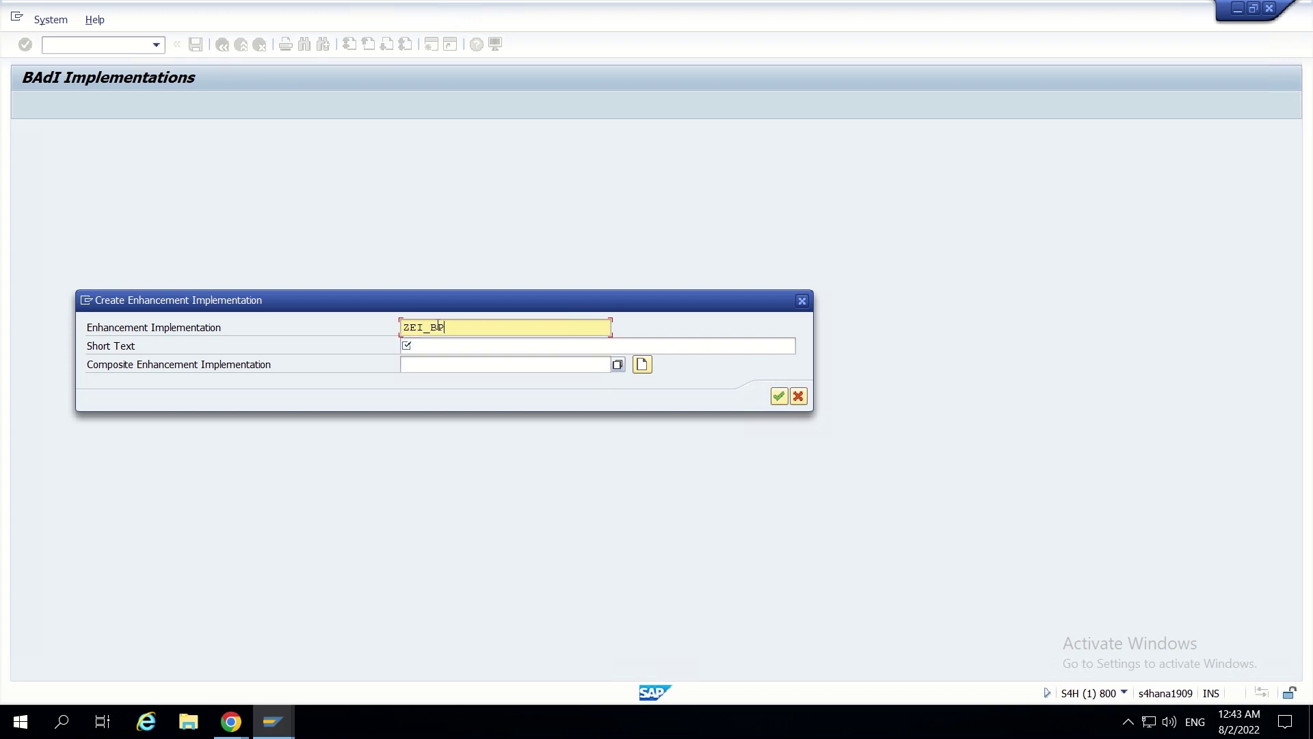
{"action": "key", "text": "BackSpace"}
{"action": "key", "text": "BackSpace"}
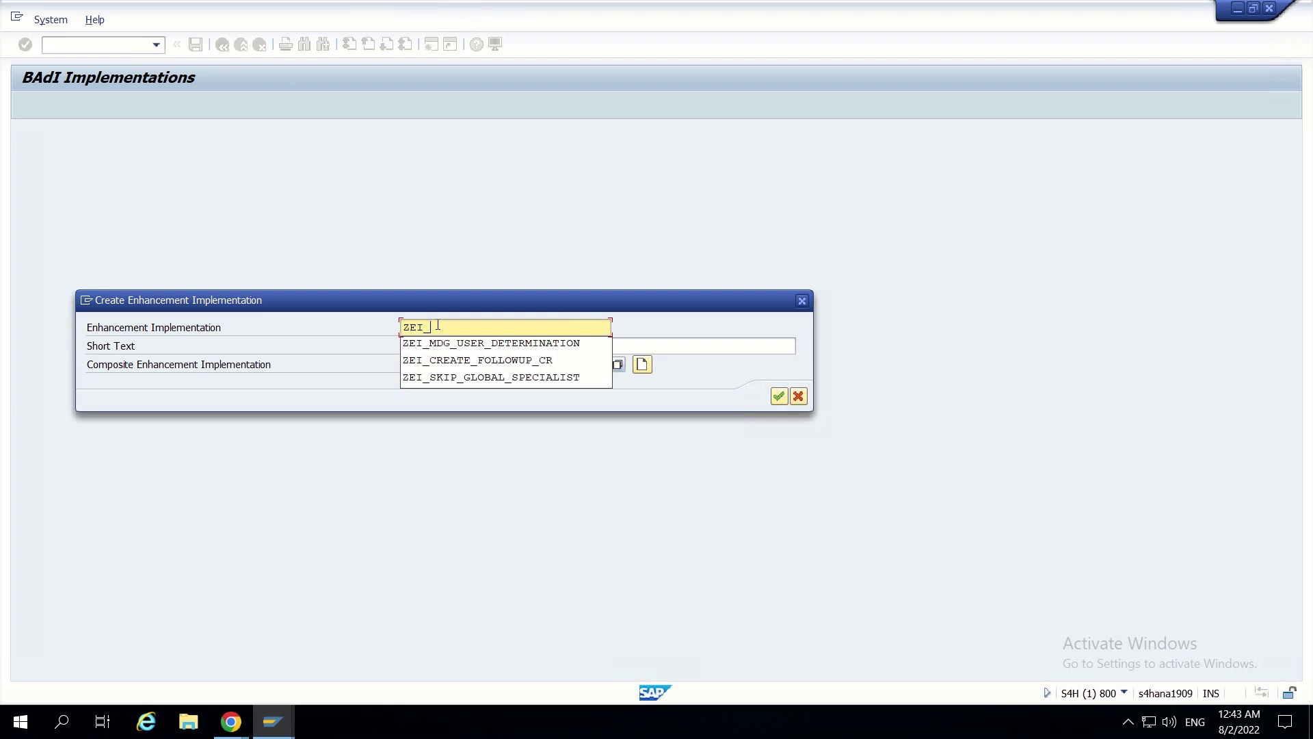
{"action": "type", "text": "MD"}
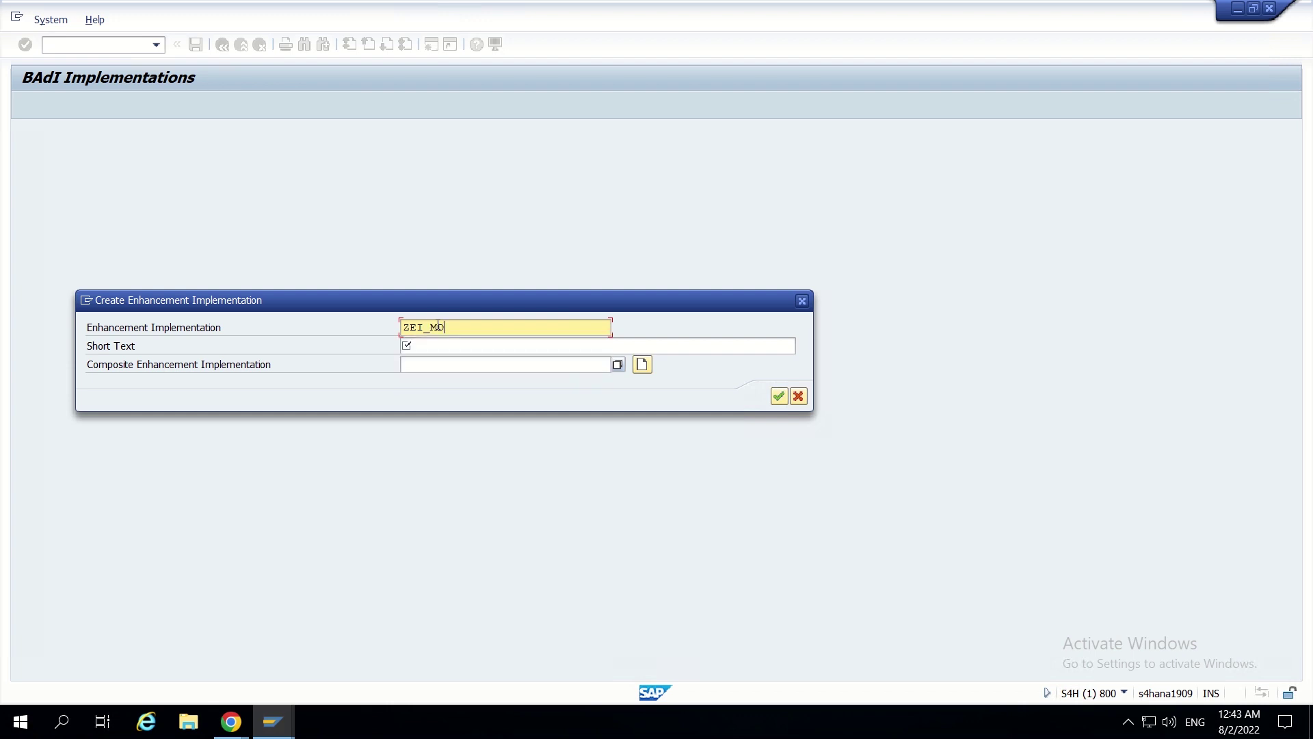
{"action": "type", "text": "GBP_VALIDATIONS"}
{"action": "left_click", "coordinate": [433, 342]}
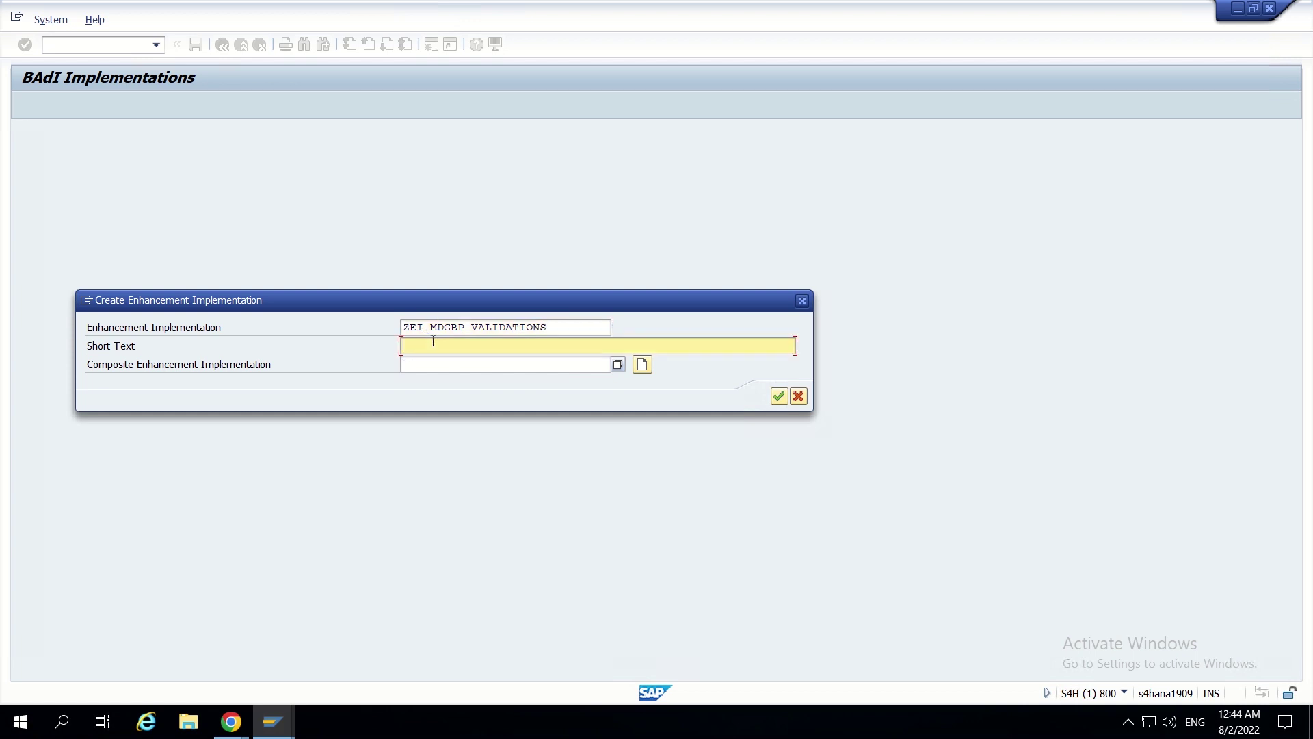
{"action": "left_click", "coordinate": [550, 328]}
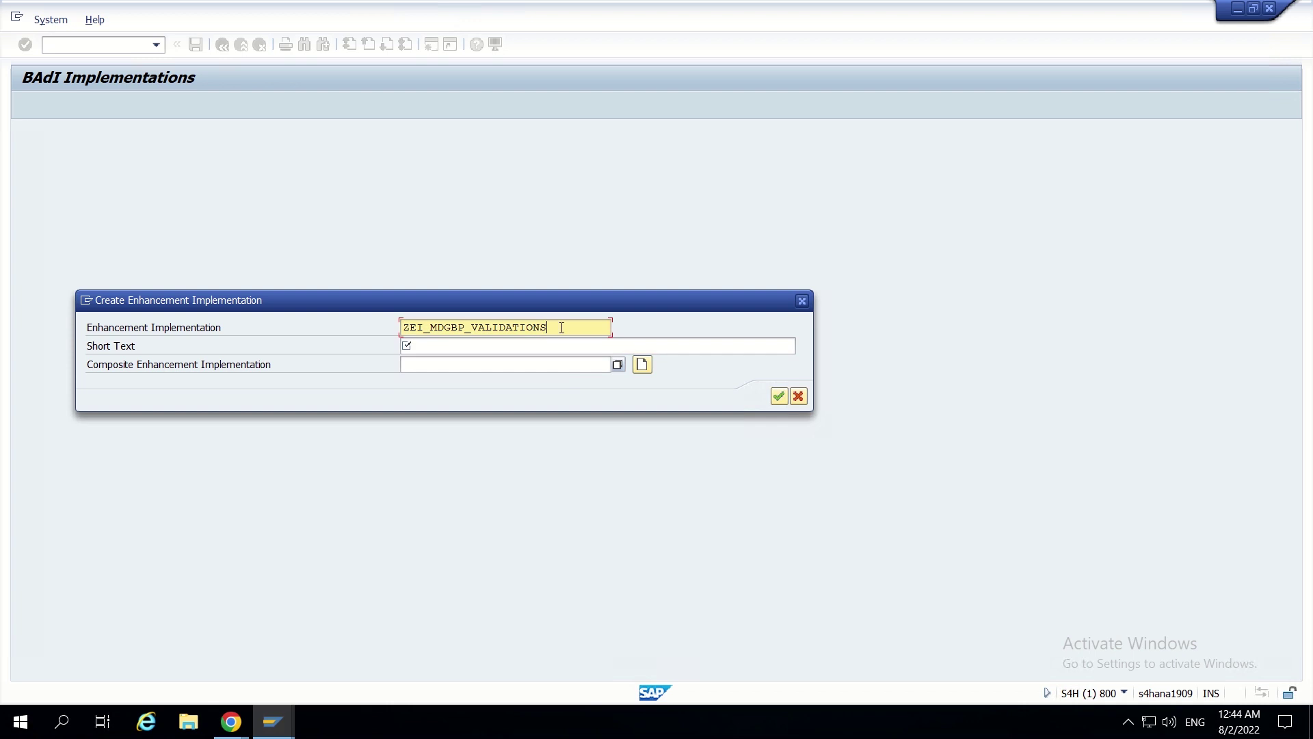
{"action": "key", "text": "BackSpace"}
{"action": "type", "text": "S"}
Step: Give it the short text 'Business partner validations', confirm, and save as a local object
{"action": "left_click", "coordinate": [564, 344]}
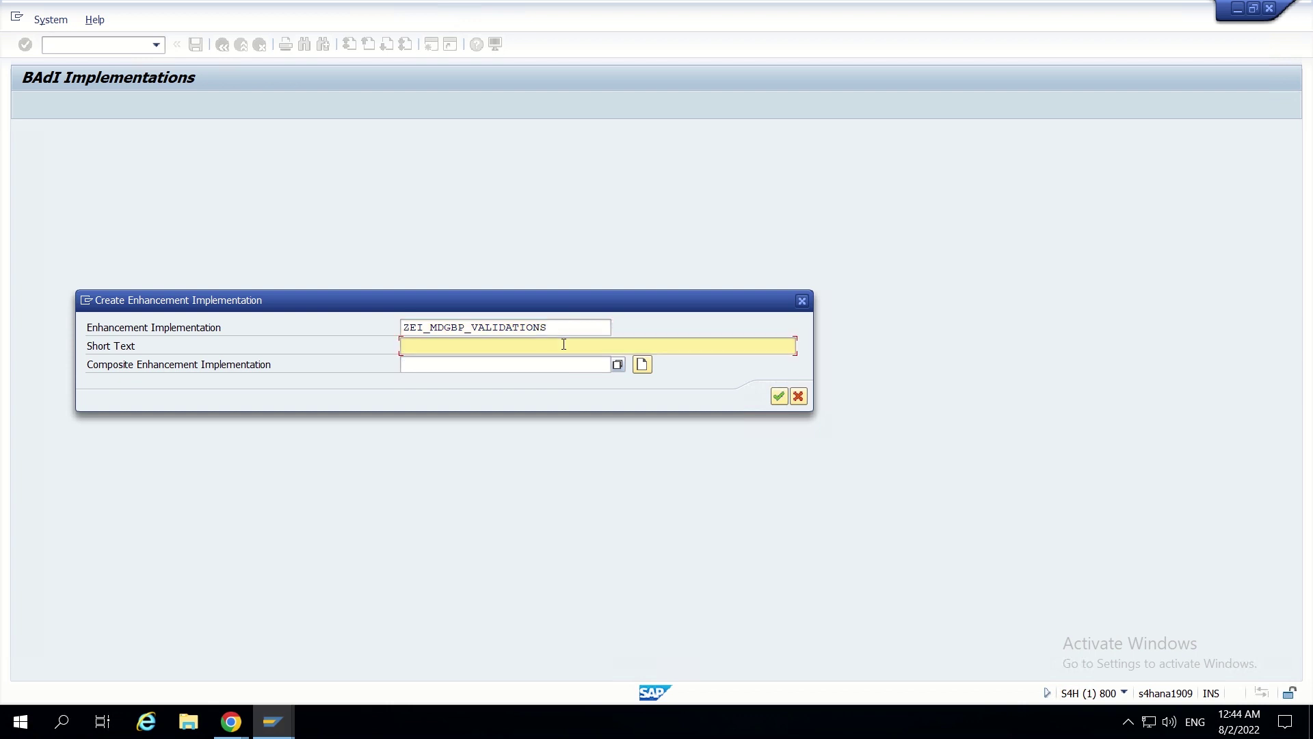
{"action": "type", "text": "LBG"}
{"action": "key", "text": "BackSpace"}
{"action": "key", "text": "BackSpace"}
{"action": "key", "text": "BackSpace"}
{"action": "type", "text": "Business partner validations"}
{"action": "left_click", "coordinate": [779, 399]}
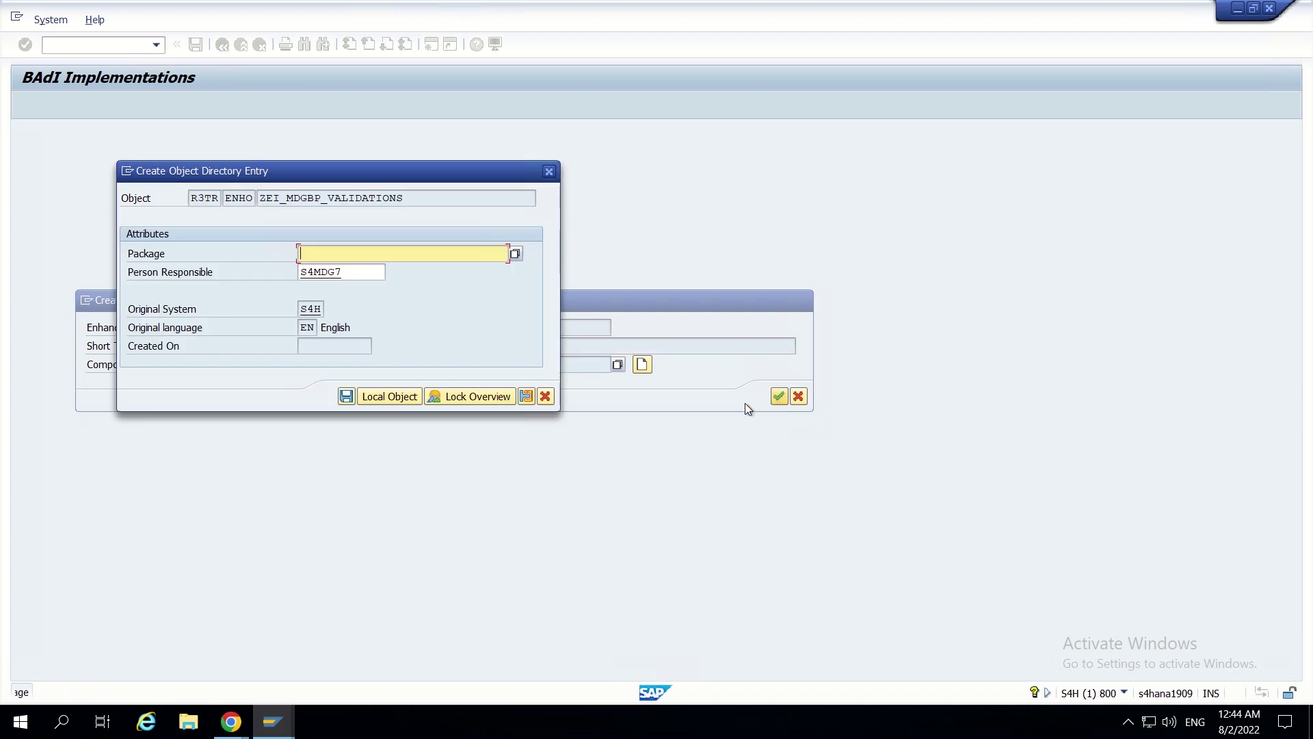
{"action": "left_click", "coordinate": [399, 398]}
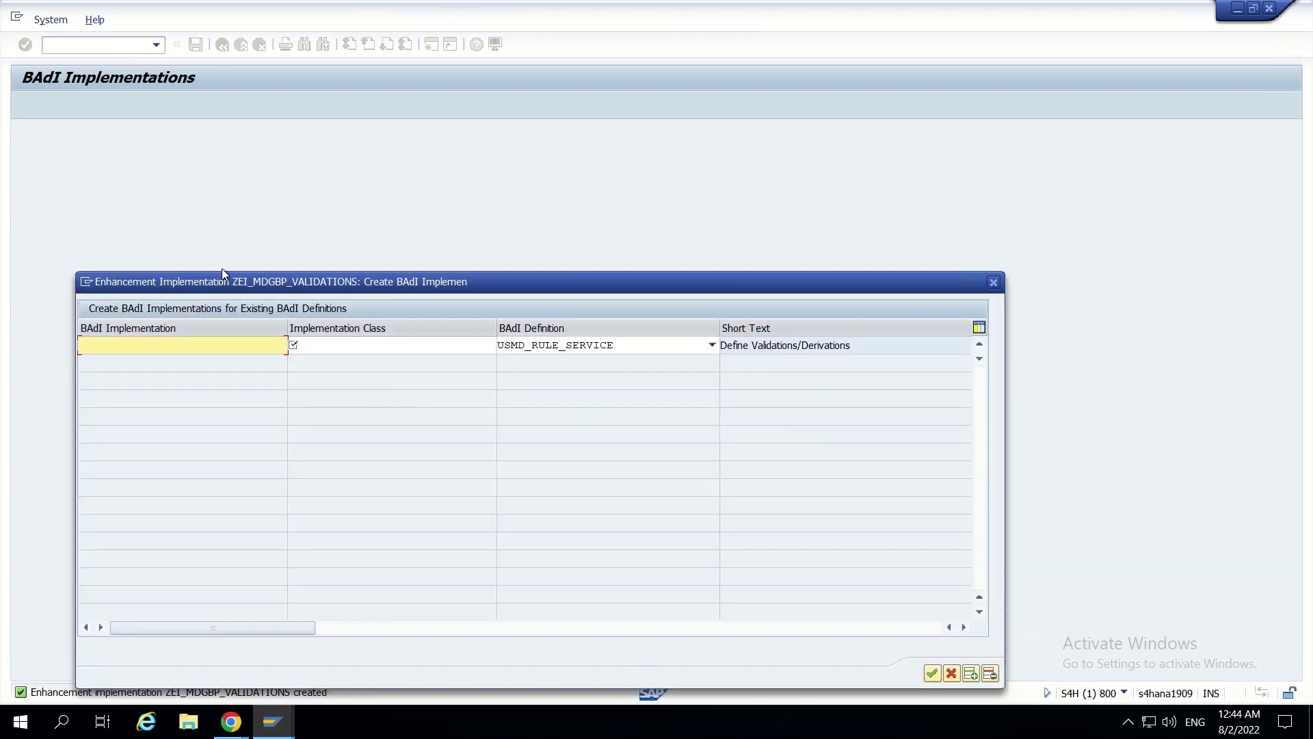
Step: Start entering the USMD_RULE_SERVICE BAdI implementation name as ZBI_MDGBP_VALID
{"action": "left_click_drag", "start_coordinate": [222, 272], "coordinate": [272, 181]}
{"action": "left_click", "coordinate": [191, 254]}
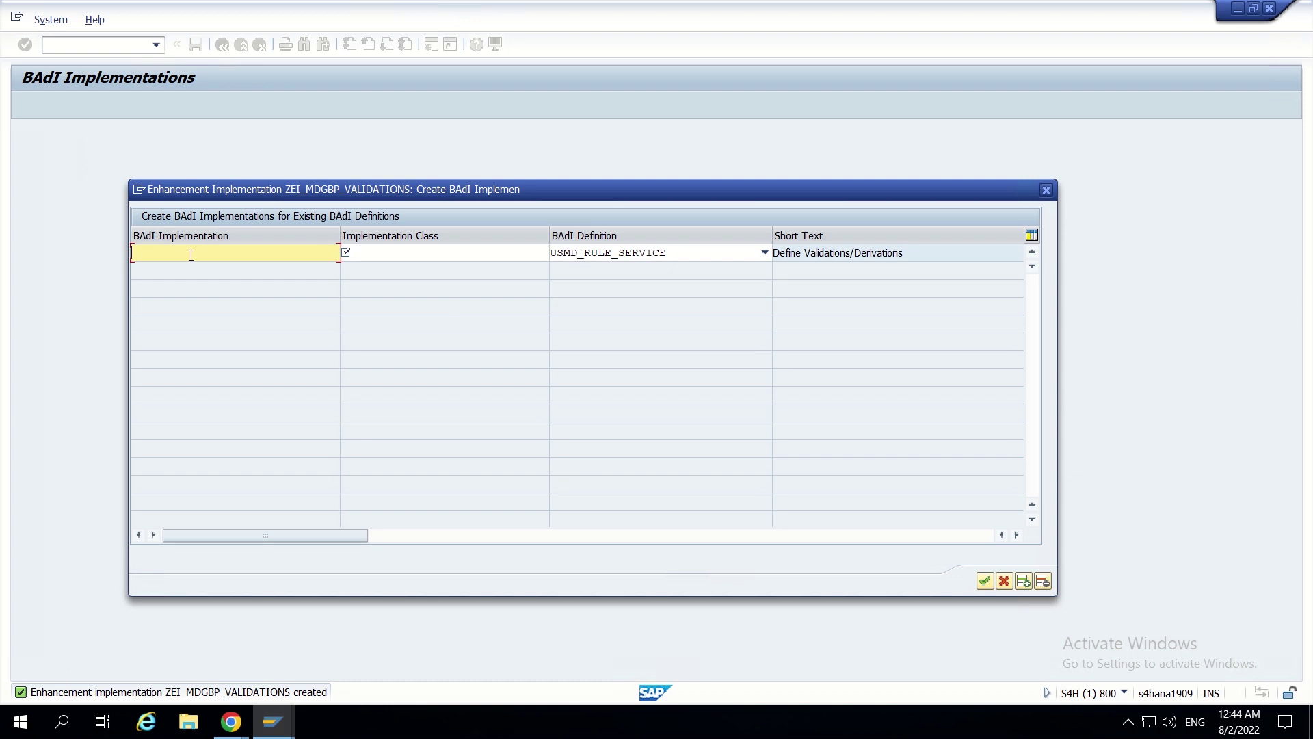
{"action": "type", "text": "Z"}
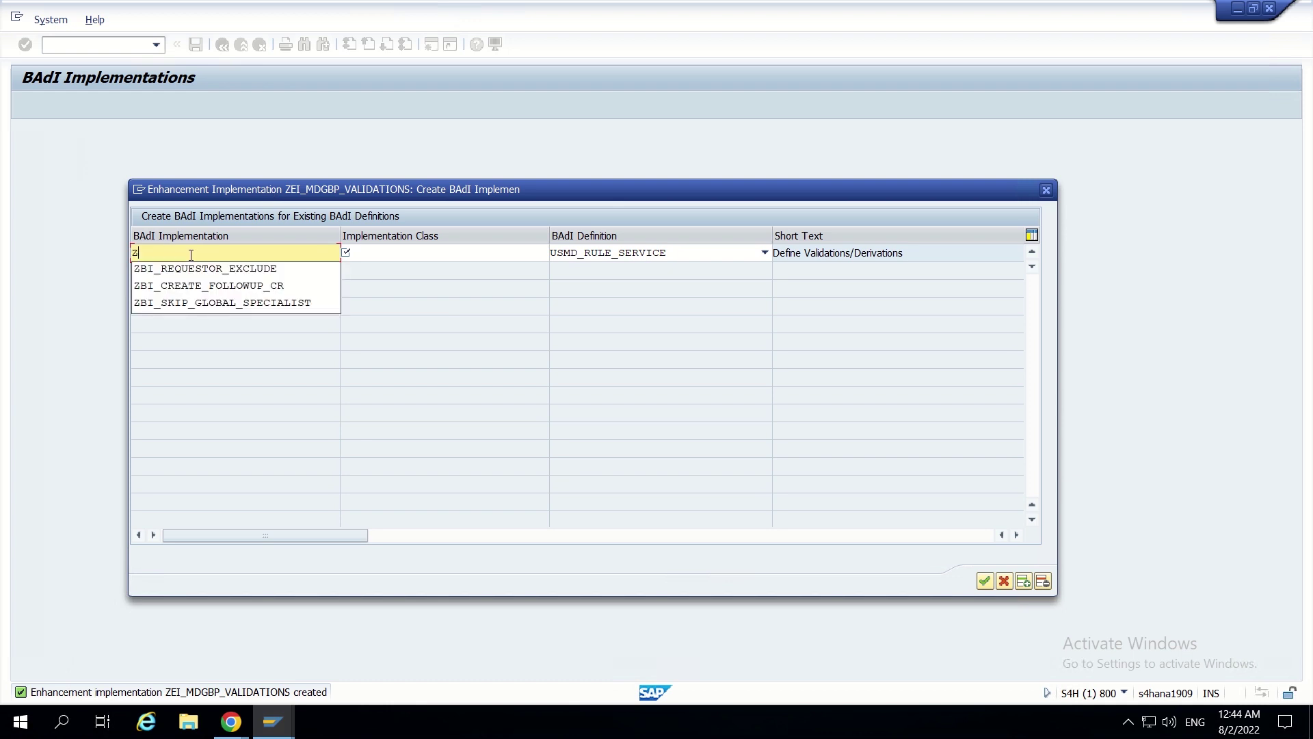
{"action": "type", "text": "B"}
{"action": "key", "text": "BackSpace"}
{"action": "type", "text": "BI_MDGB"}
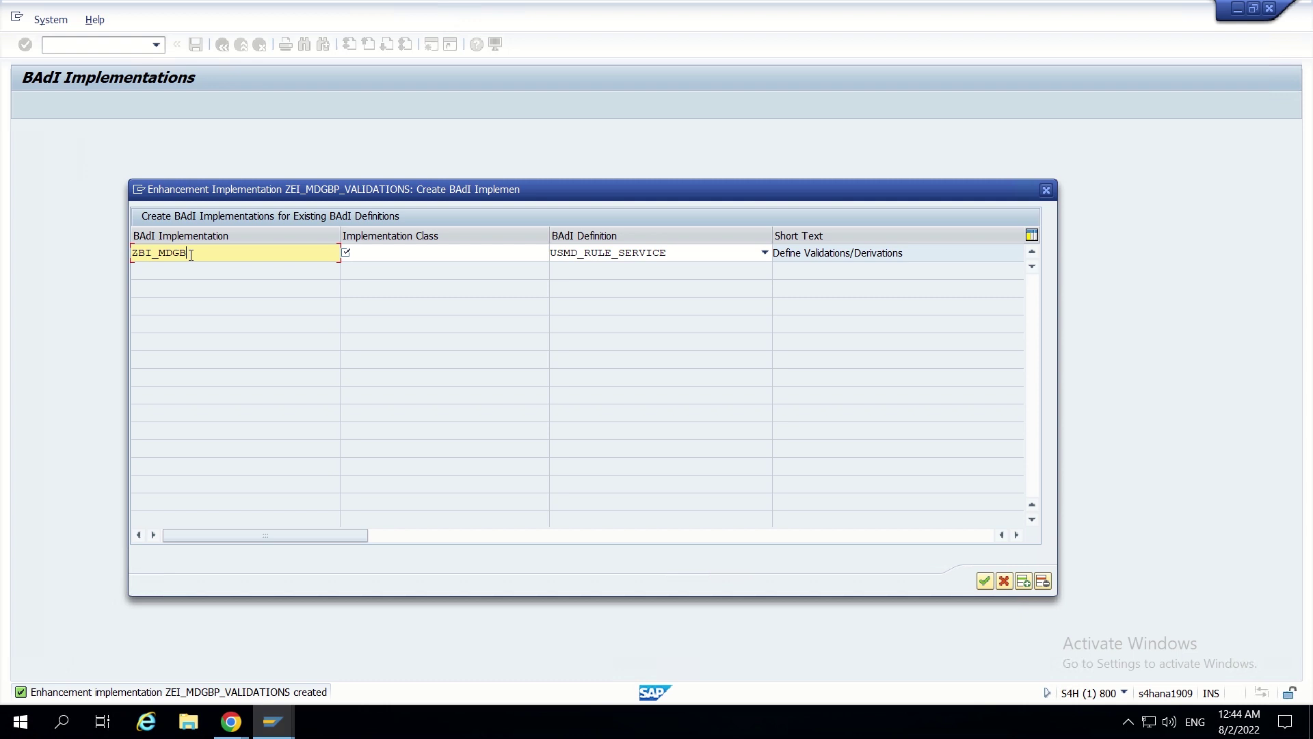
{"action": "type", "text": "P_VALID"}
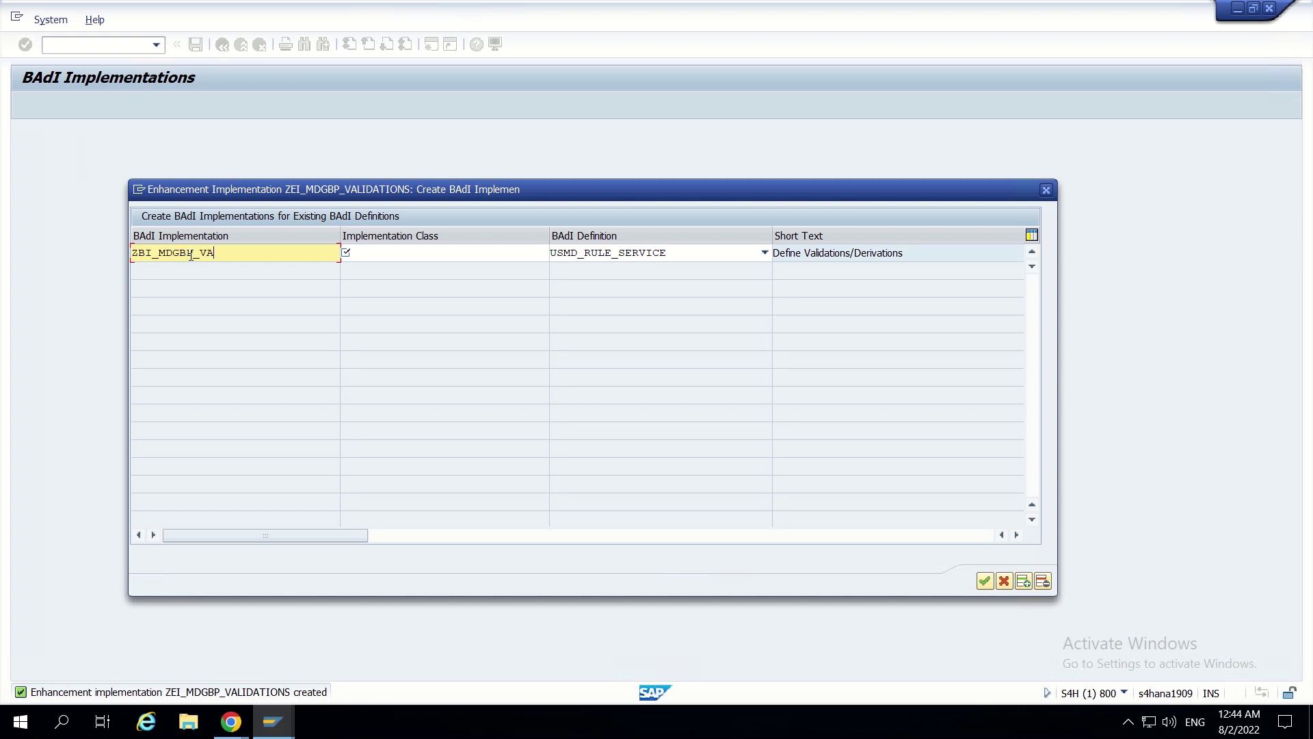